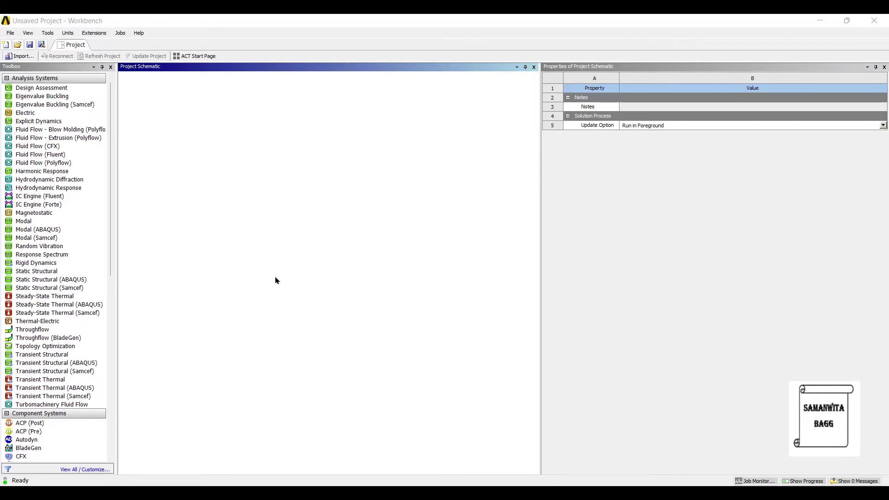
Step: Add a Transient Thermal analysis system to the project and review its engineering data
drag(40, 379, 144, 115)
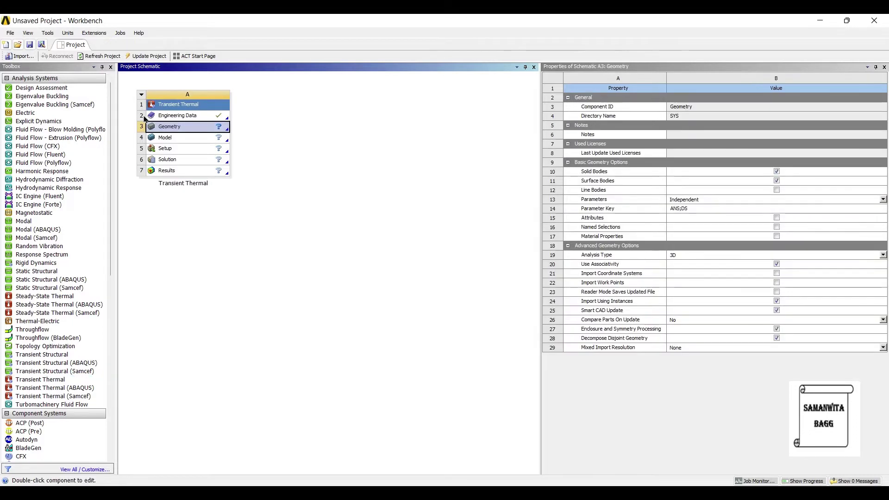
double_click(159, 115)
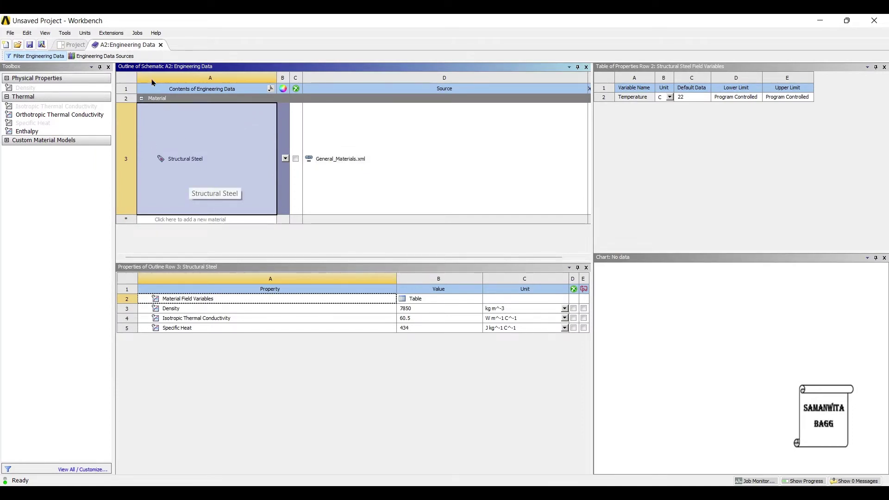
click(160, 44)
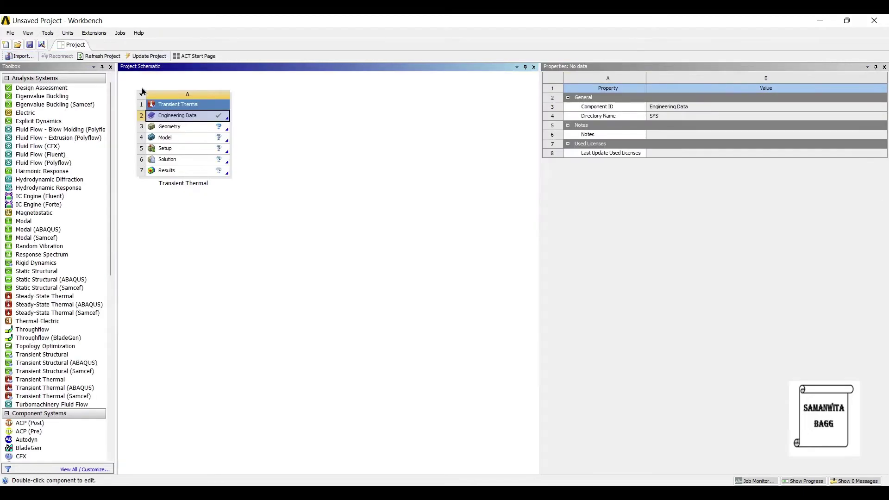
Step: Create a new DesignModeler geometry for the Transient Thermal system and set its length unit to millimetres
key(Down)
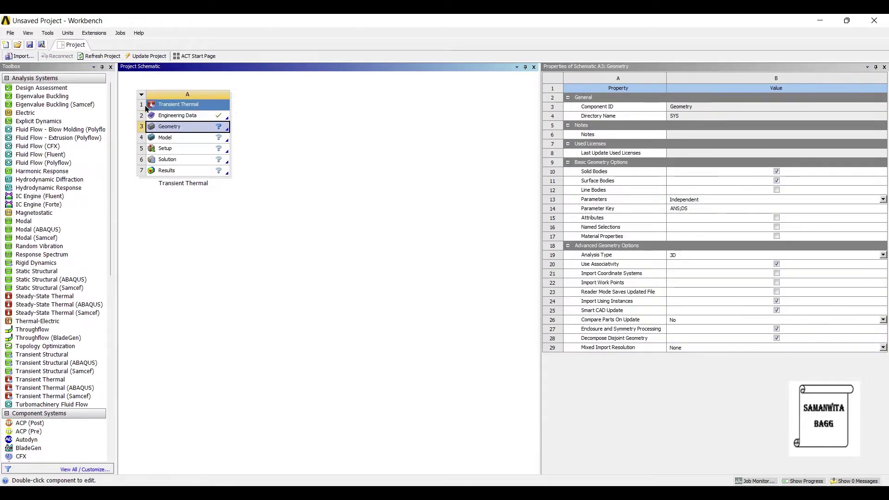
right_click(181, 127)
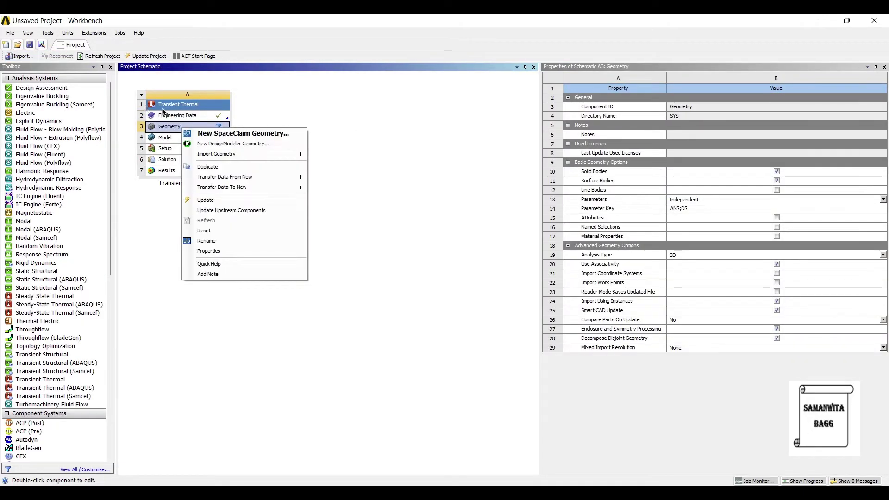
key(Return)
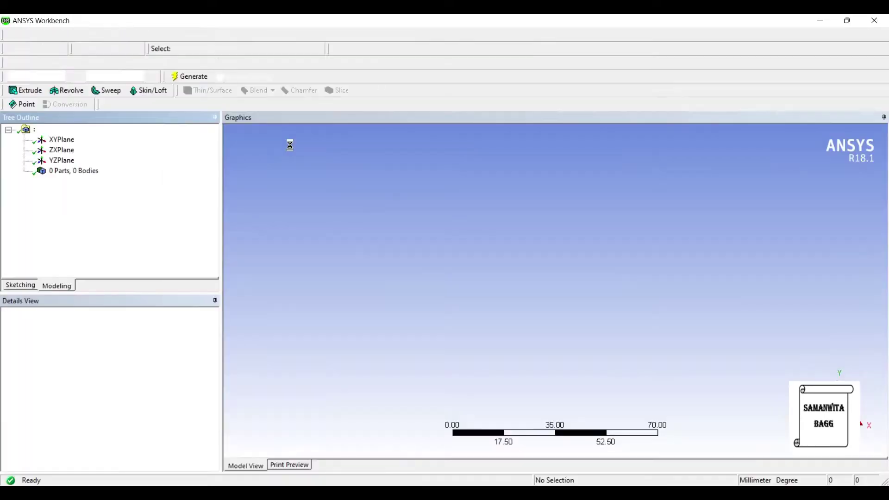
click(113, 36)
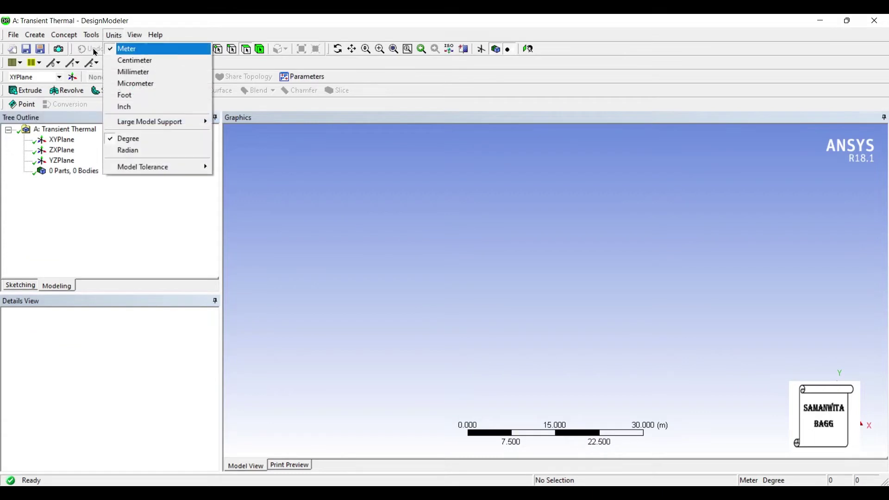
click(128, 71)
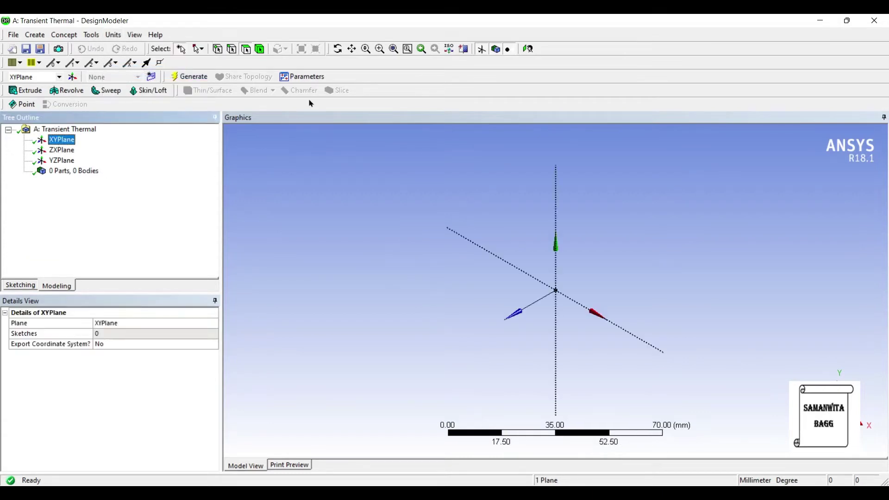
Step: Sketch a circle about 55 mm in diameter on the XY plane, centred on the origin
click(421, 49)
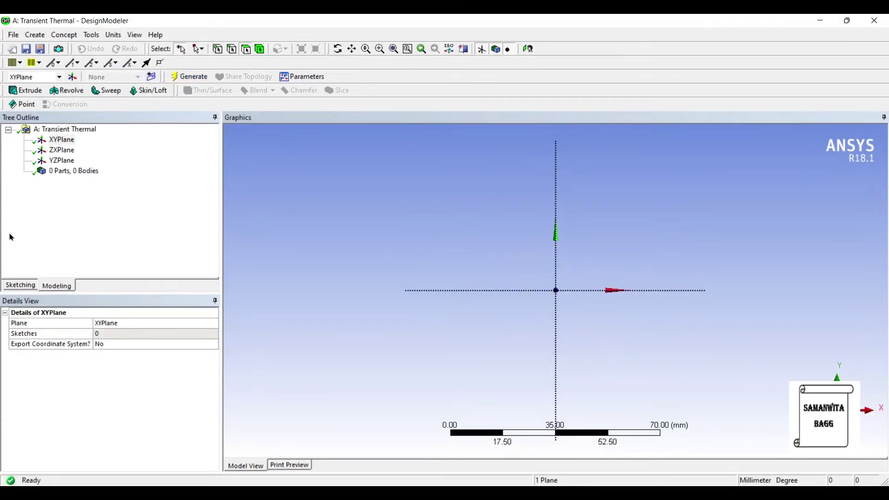
click(20, 285)
scroll(172, 193, down, 1)
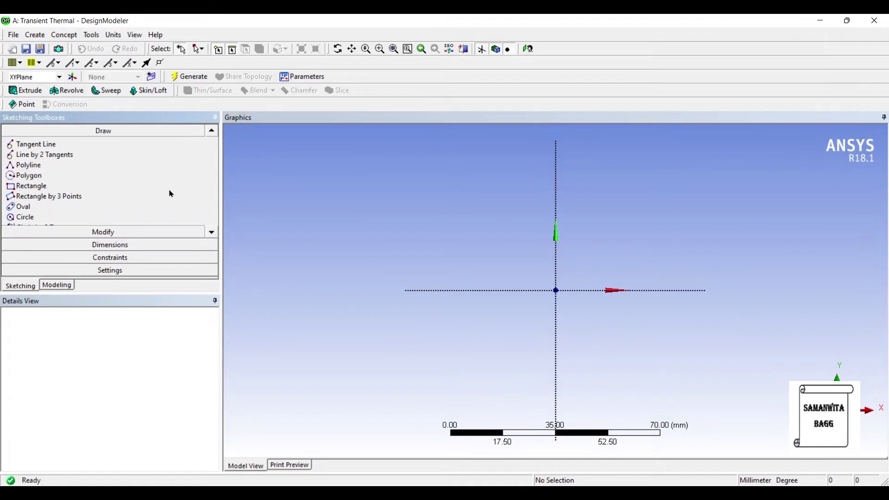
scroll(171, 193, down, 1)
click(26, 206)
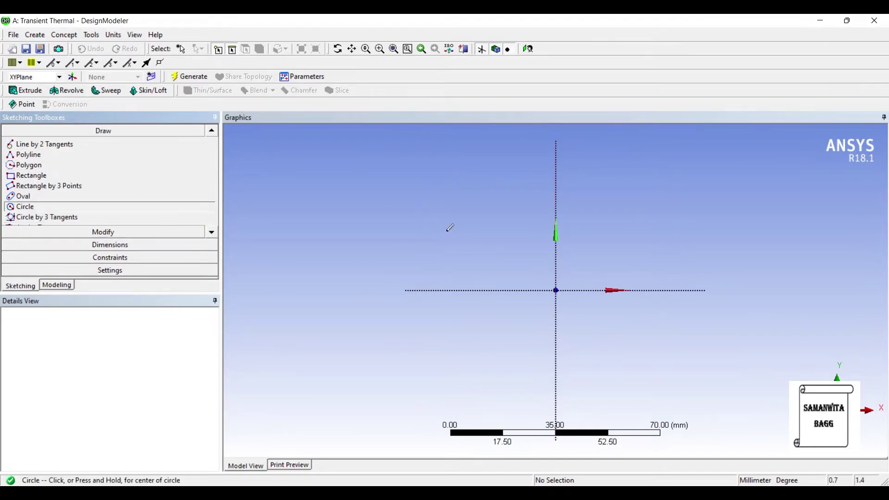
click(555, 290)
click(634, 310)
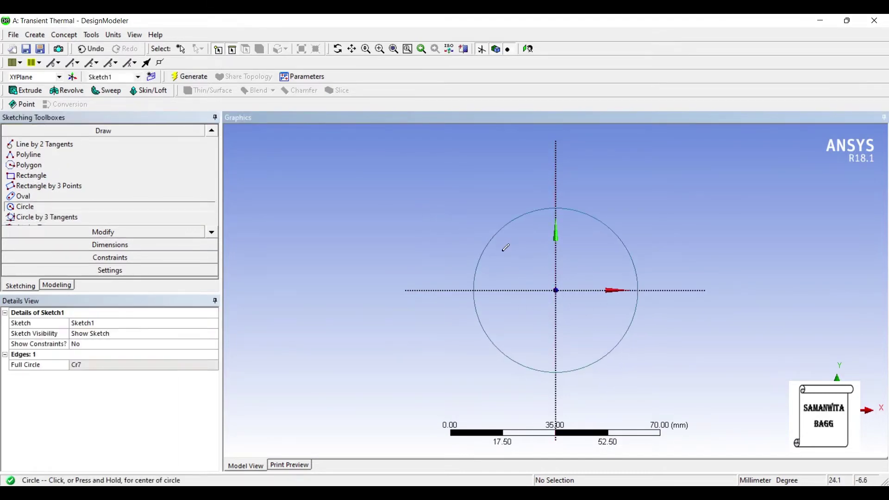
Step: Dimension the circle's diameter and set it to 60 mm
click(106, 244)
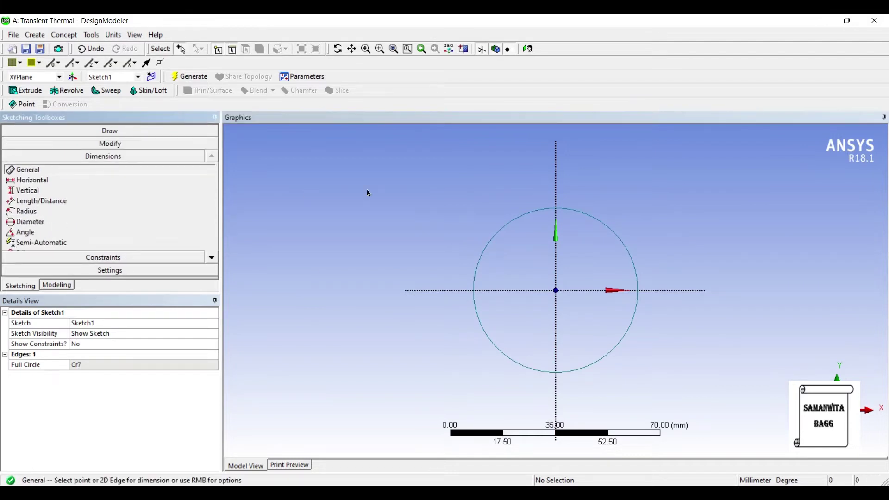
click(486, 245)
click(443, 234)
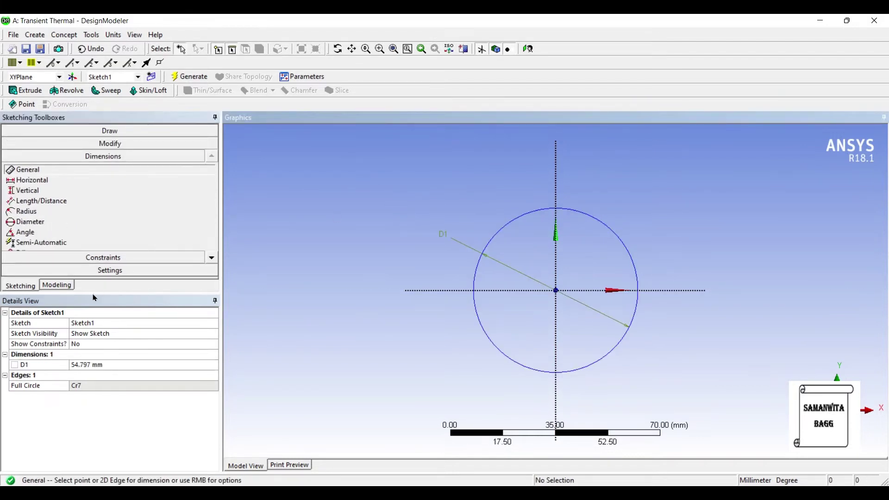
text(60)
key(Return)
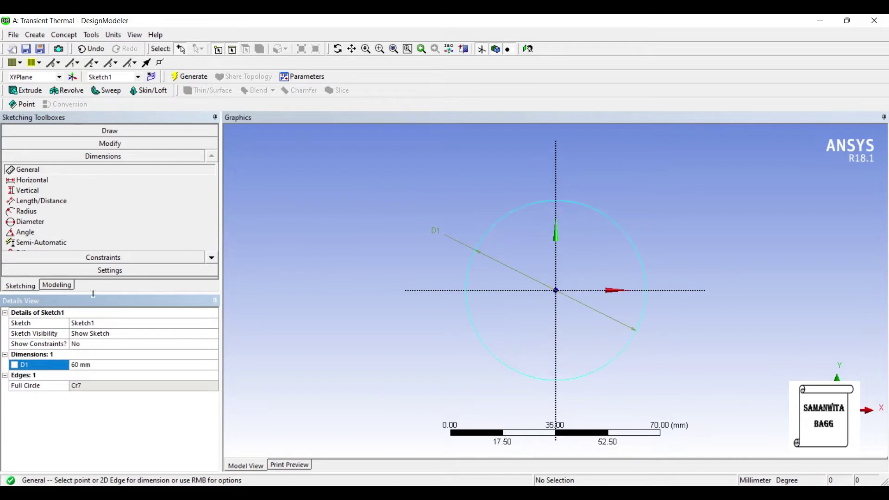
Step: Extrude the circle sketch to a fixed depth of 25 mm and generate the solid cylinder
click(14, 90)
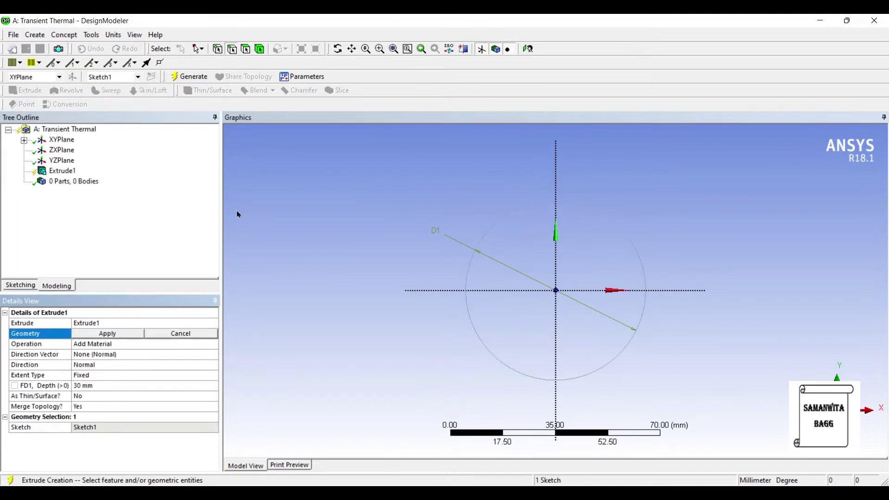
click(99, 334)
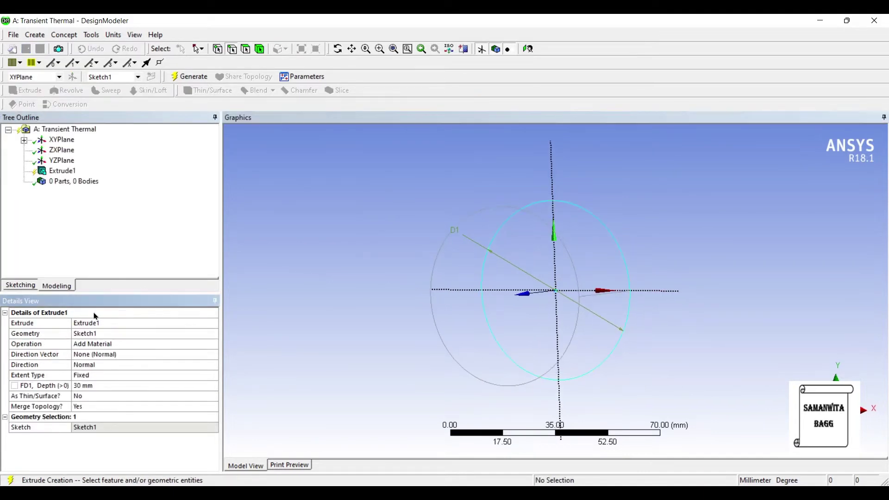
text(25)
key(Return)
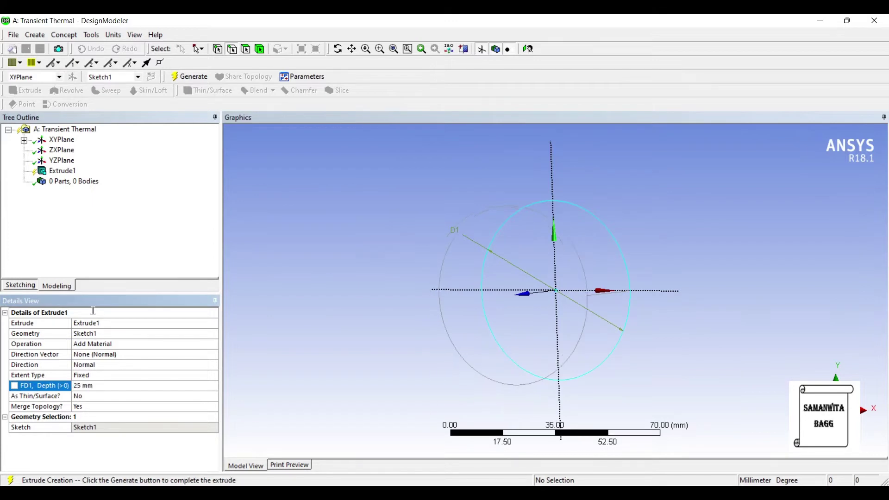
click(189, 76)
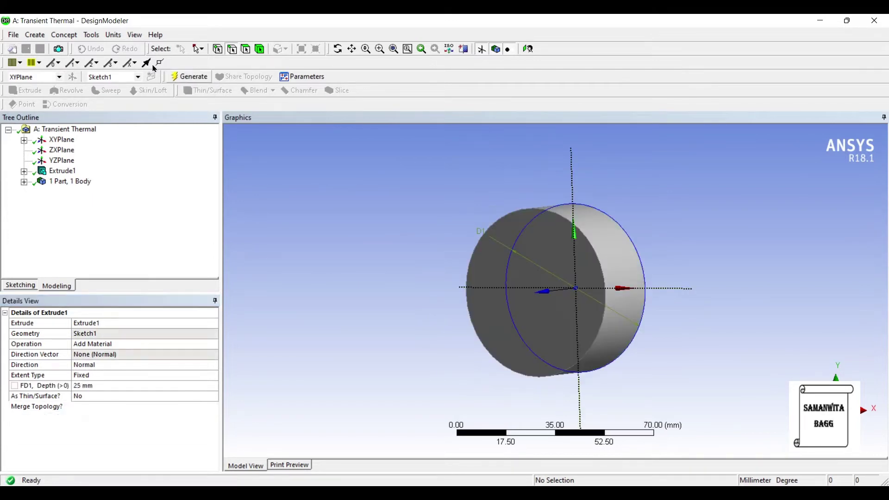
middle_drag(559, 220, 609, 220)
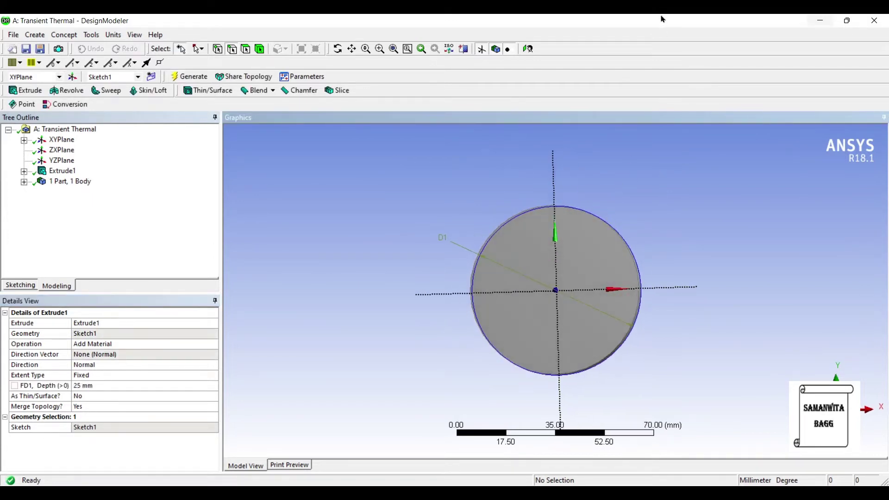
Step: Return to the Workbench project and open the Transient Thermal system's model in Mechanical
click(820, 21)
double_click(167, 138)
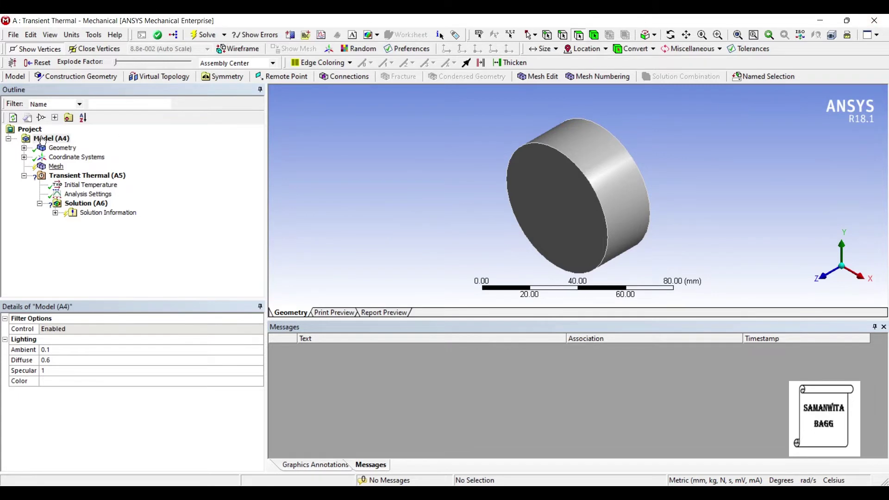
Step: Set the mesh's relevance center to Fine and generate the mesh on the cylinder
click(56, 166)
click(5, 380)
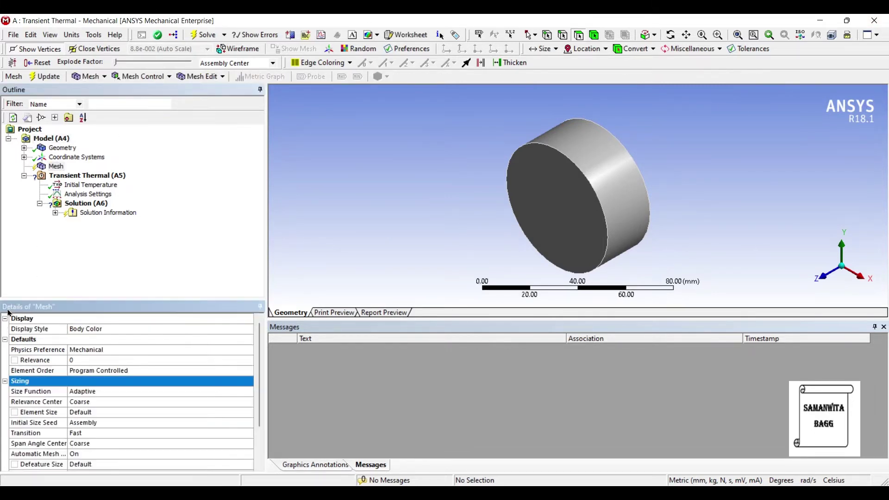
key(Down)
key(Down)
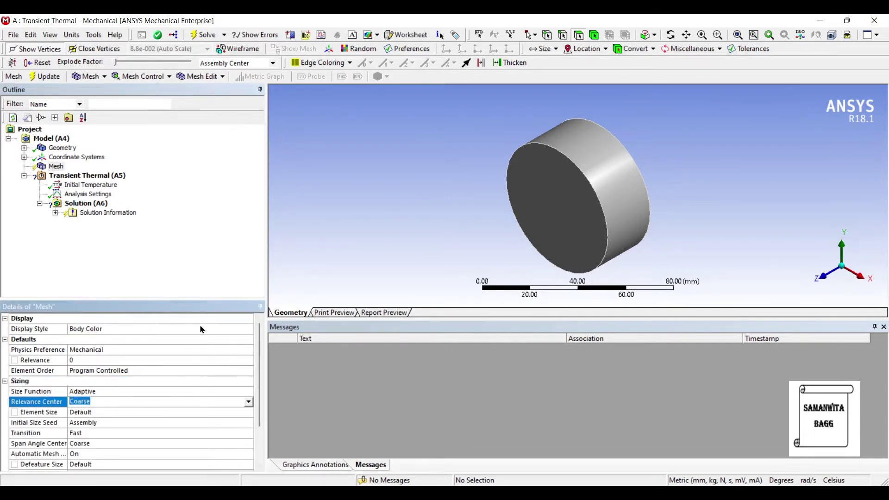
key(alt+Down)
key(Down)
key(Down)
key(Return)
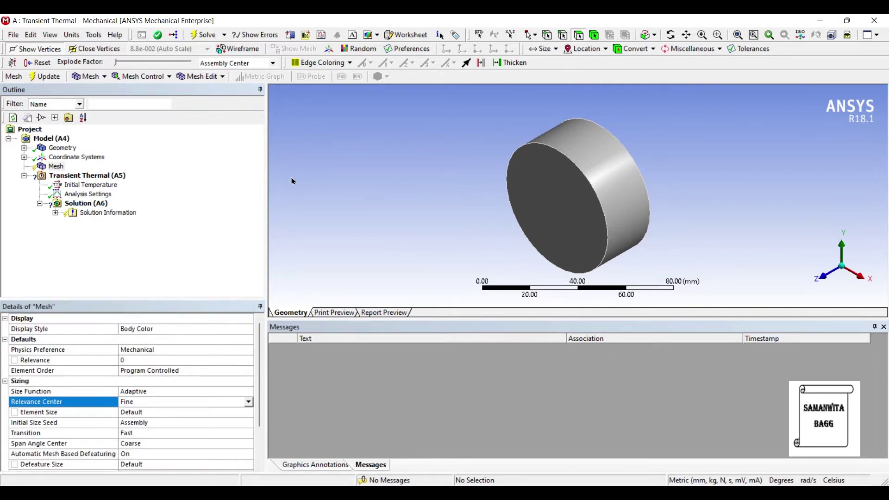
key(F5)
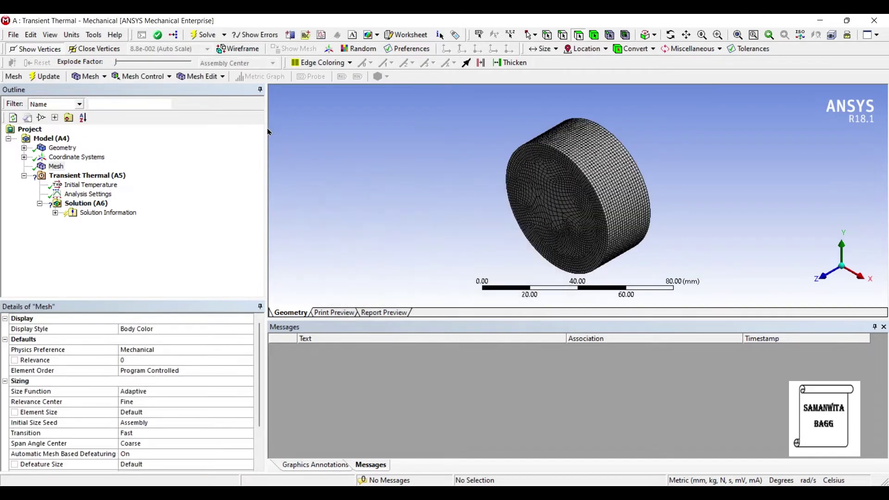
middle_drag(467, 162, 456, 178)
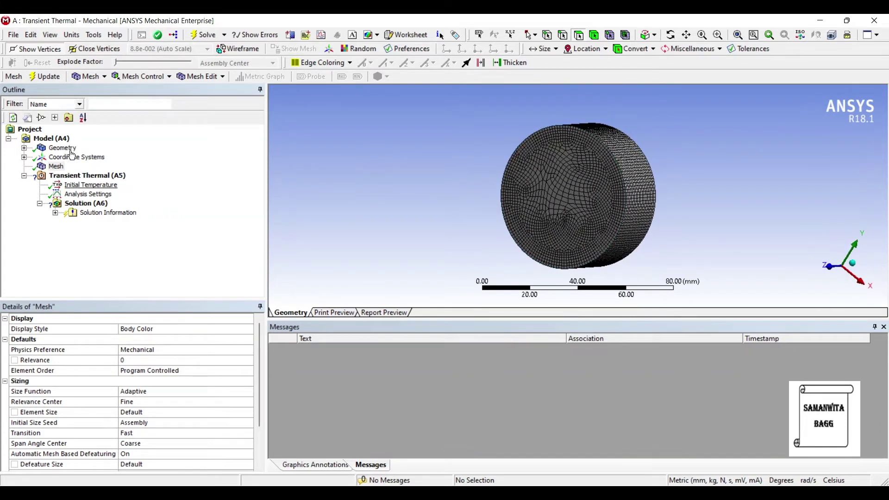
Step: Insert a Convection load into the transient thermal analysis
click(84, 194)
right_click(86, 194)
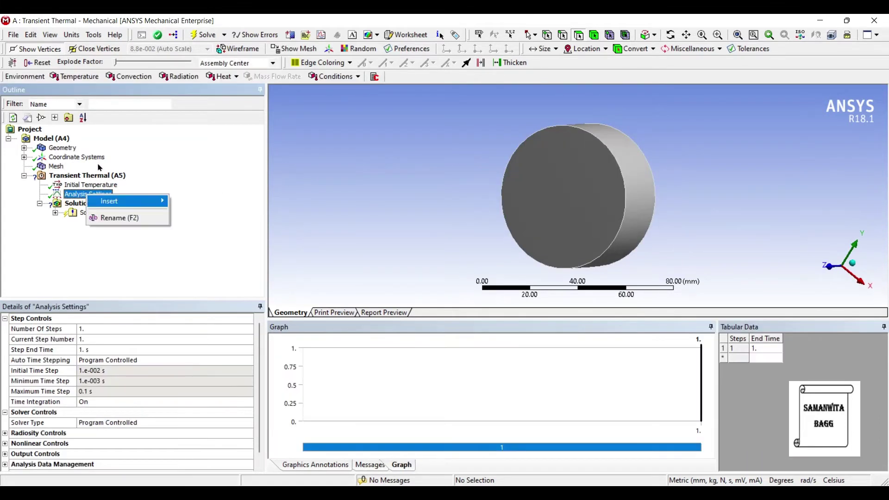
mouse_move(124, 201)
key(Down)
key(Down)
key(Down)
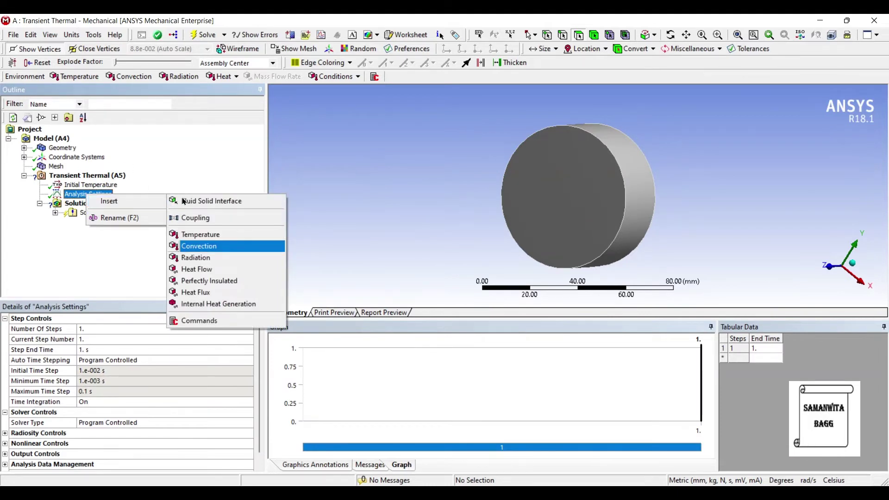
key(Return)
Step: Scope the convection load to the two flat circular end faces of the cylinder
click(502, 148)
middle_drag(502, 149, 417, 167)
click(462, 162)
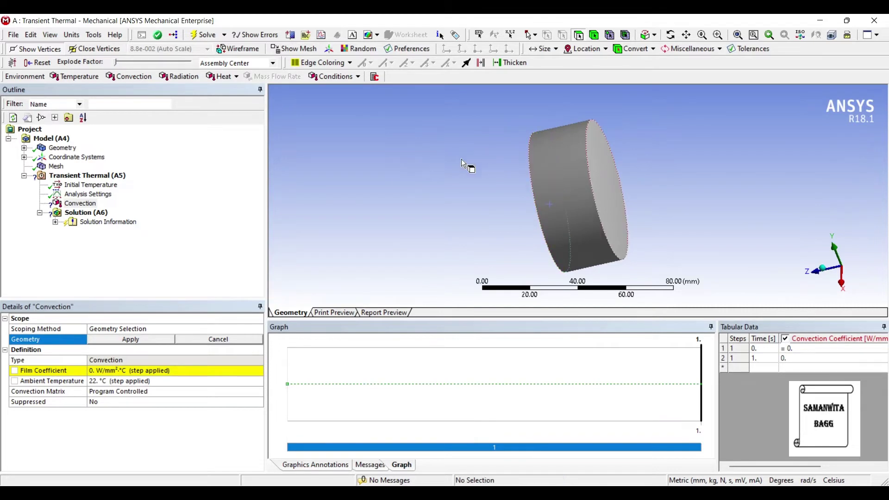
click(482, 147)
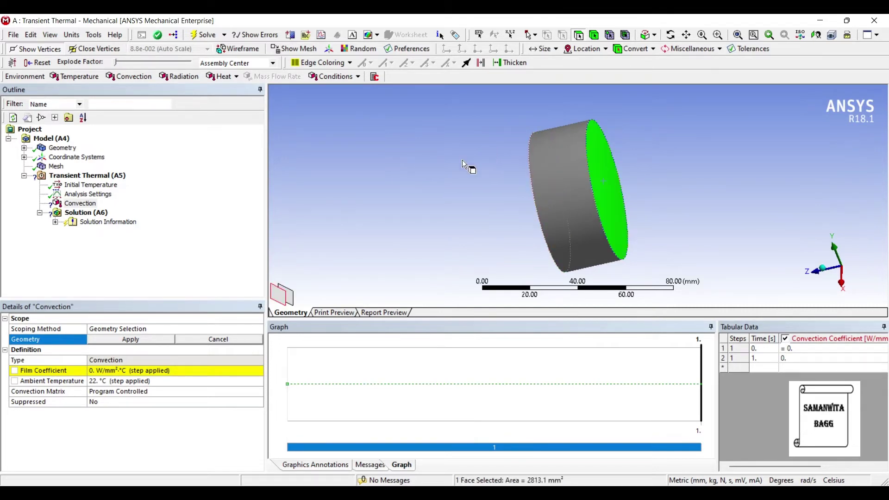
mouse_move(464, 163)
middle_down()
mouse_move(476, 152)
mouse_move(464, 160)
middle_up()
ctrl+click(447, 164)
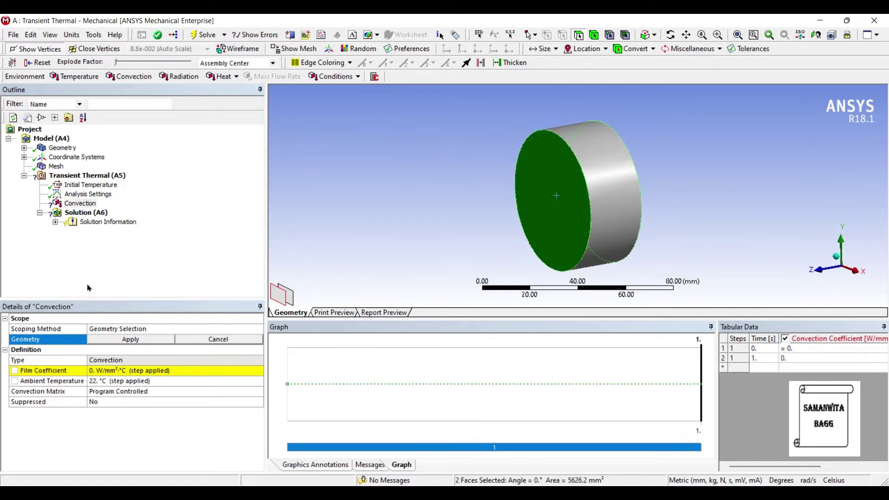
click(96, 339)
Step: Set the convection film coefficient to 35 W/mm²·°C
click(99, 370)
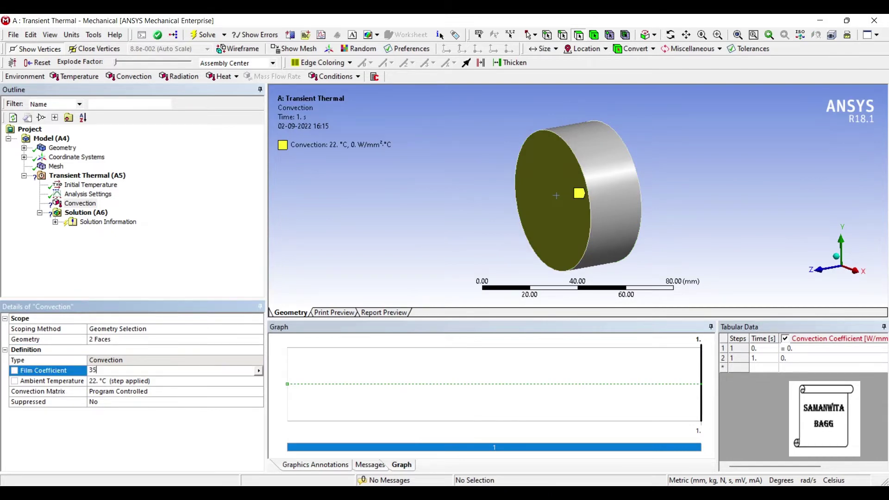
text(35)
key(Return)
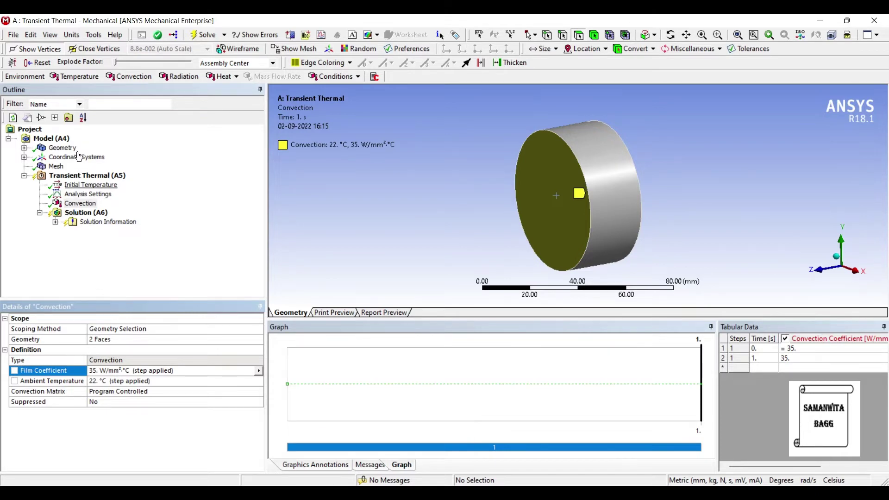
Step: Set the uniform initial temperature value to 1 °C and bring the convection load's details back up
click(95, 184)
click(107, 338)
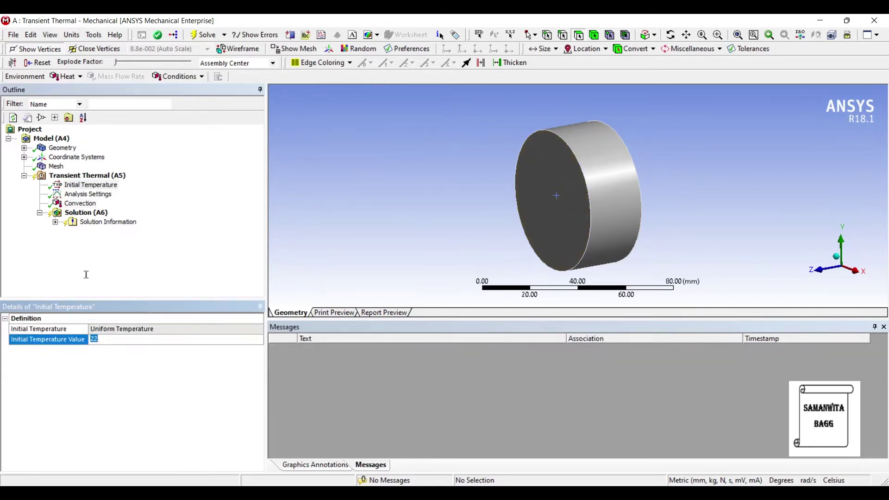
text(1)
key(Return)
click(80, 203)
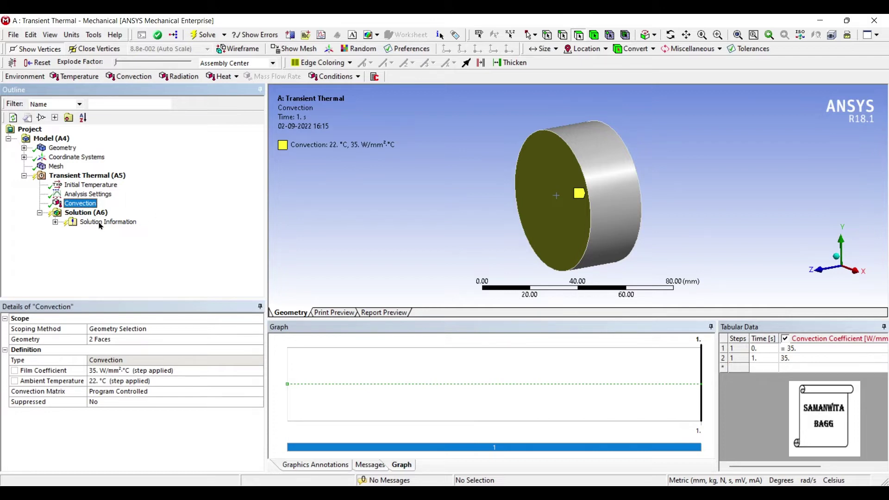
Step: Set the number of steps to 10 in the transient thermal analysis settings
click(76, 194)
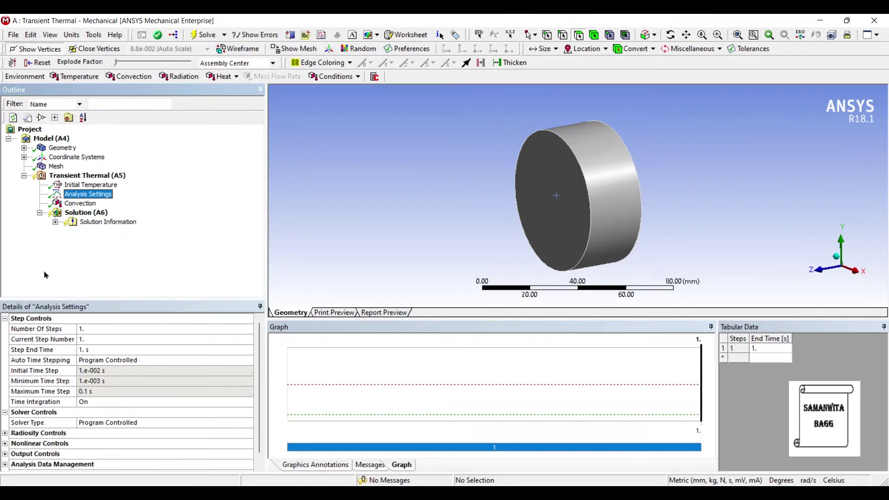
key(Tab)
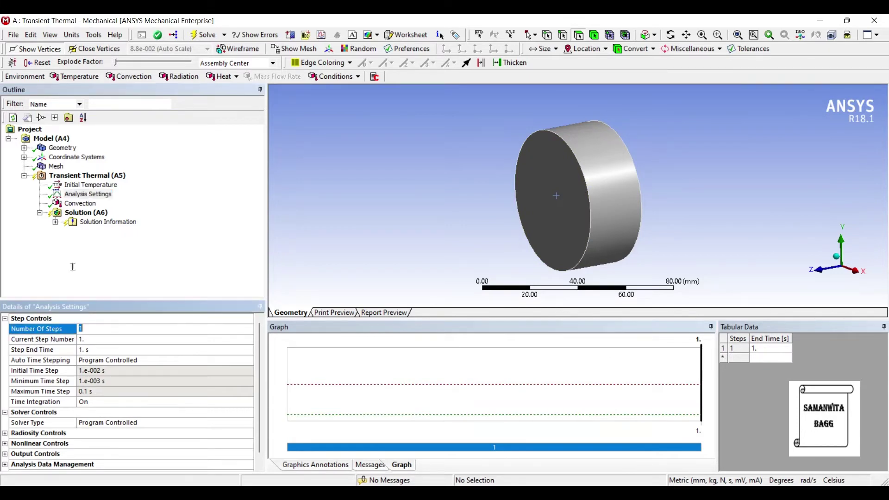
text(10)
key(Return)
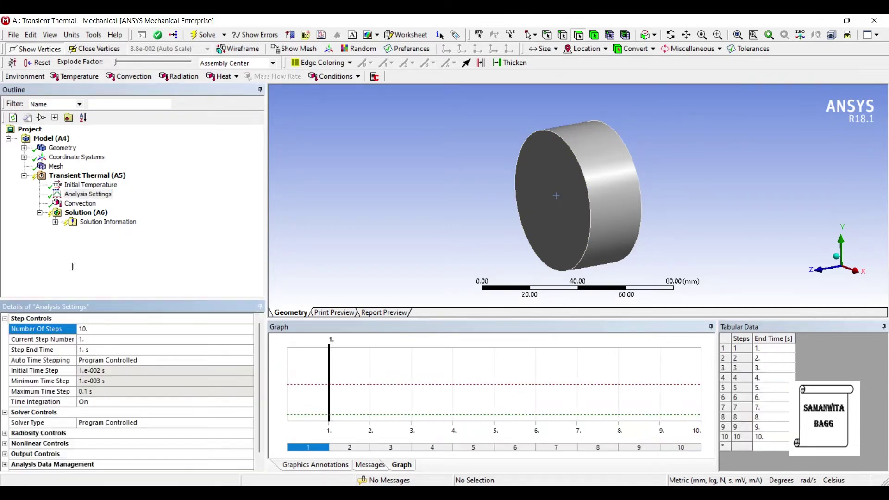
Step: Insert a thermal Temperature result under the Solution branch
click(89, 213)
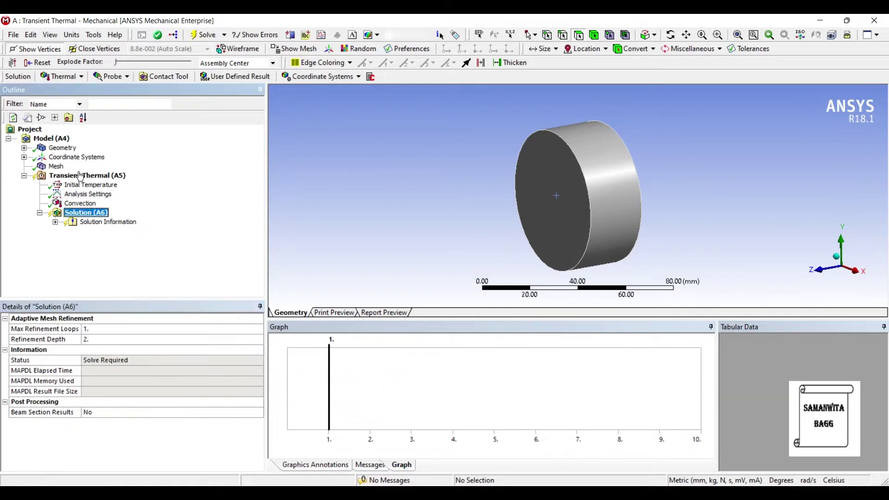
key(shift+F10)
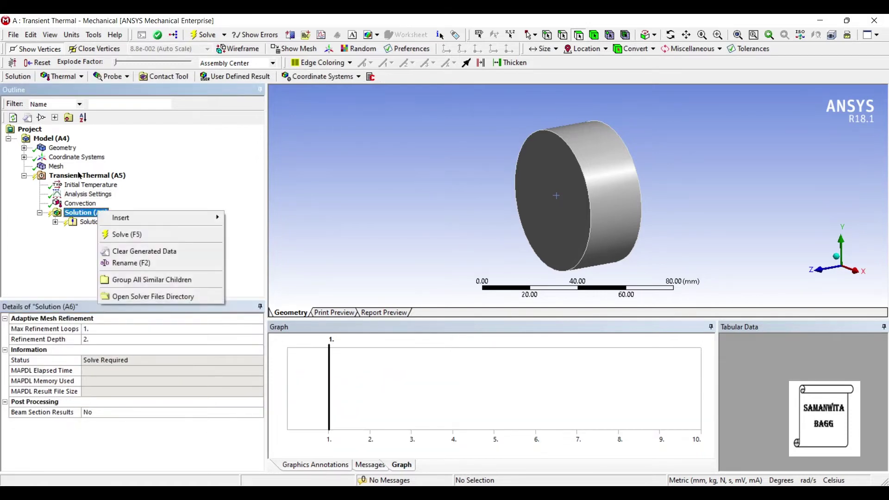
key(Down)
key(Right)
key(Right)
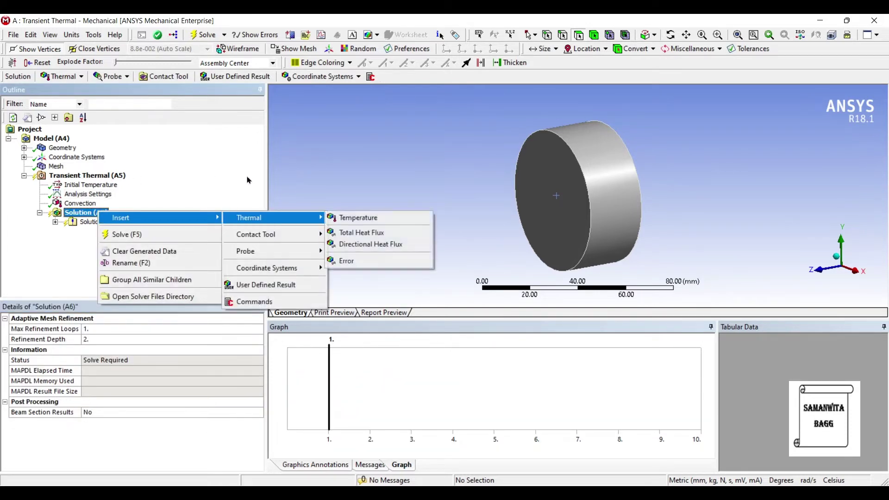
key(Return)
key(Left)
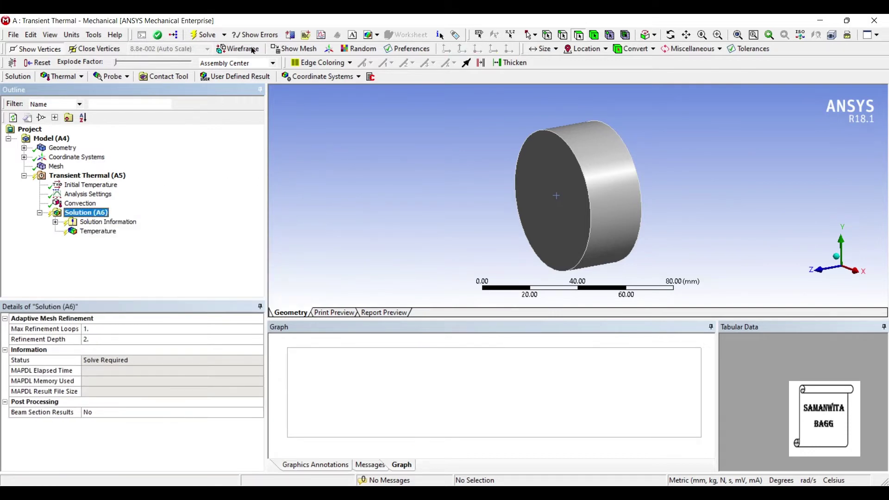
Step: Solve the transient thermal analysis and view the Temperature contour along the cylinder's side
click(203, 35)
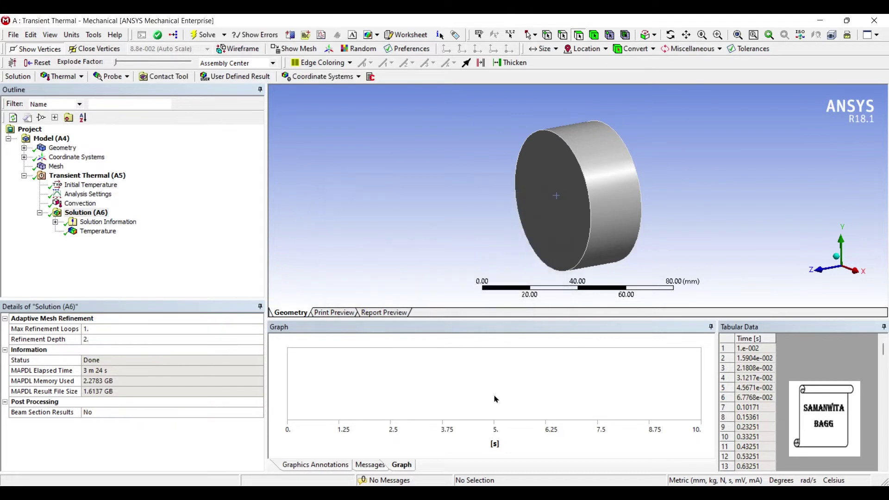
click(98, 231)
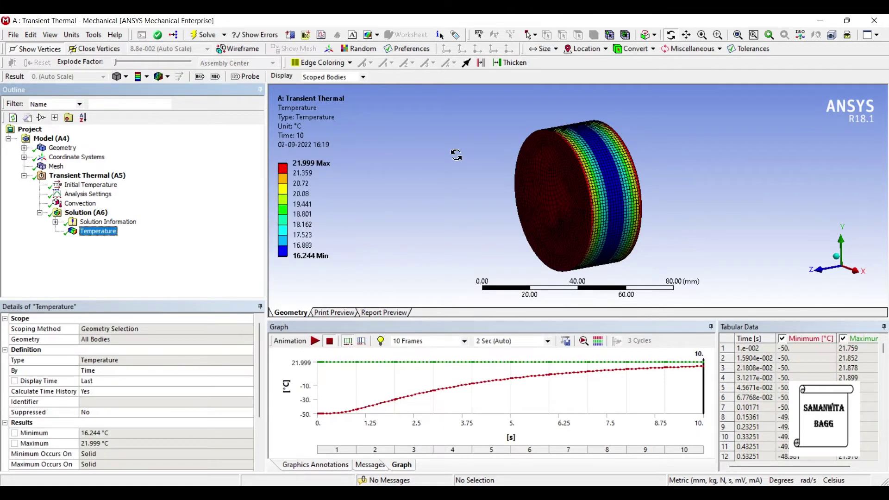
drag(455, 154, 420, 172)
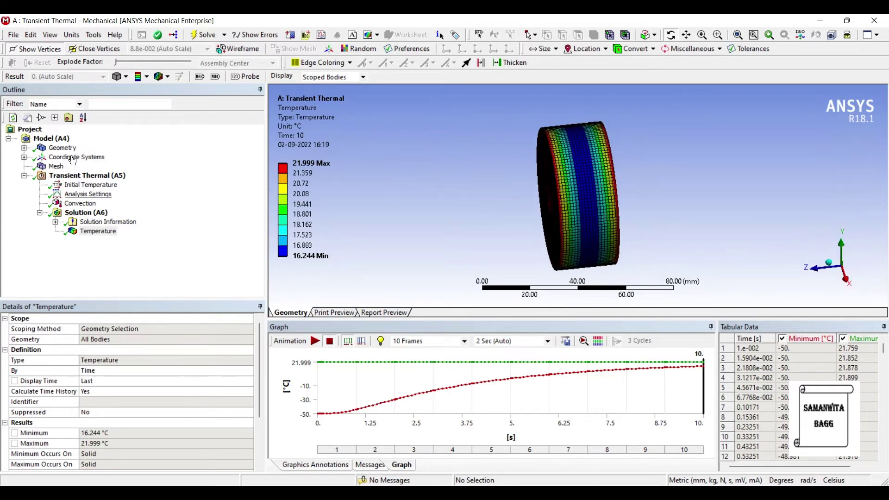
Step: Insert a Radiation load and scope it to the cylinder's curved outer face
click(88, 194)
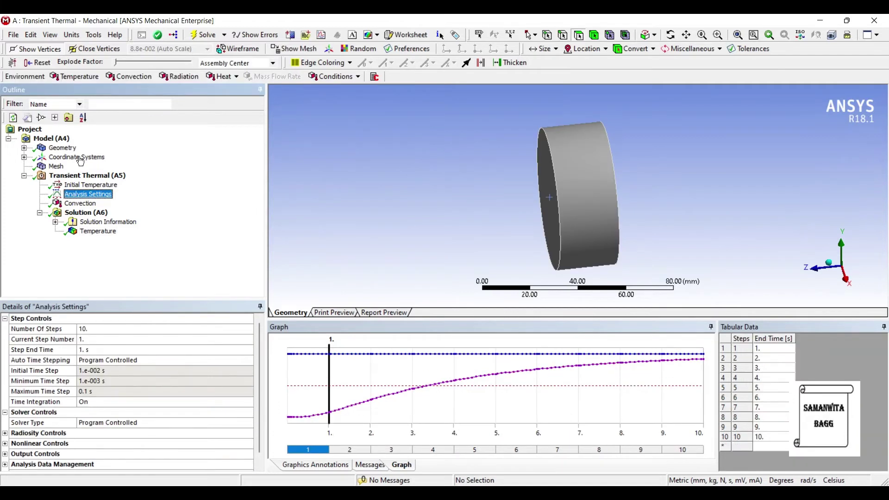
right_click(95, 194)
mouse_move(139, 199)
click(209, 255)
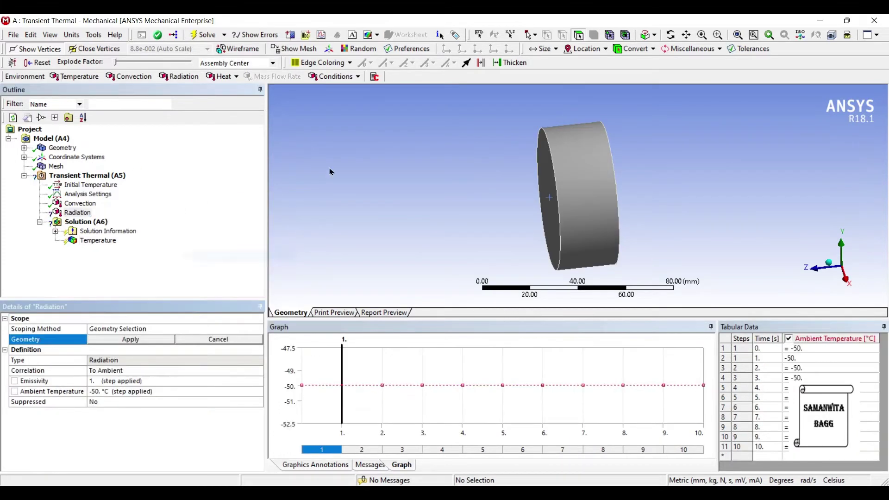
click(563, 175)
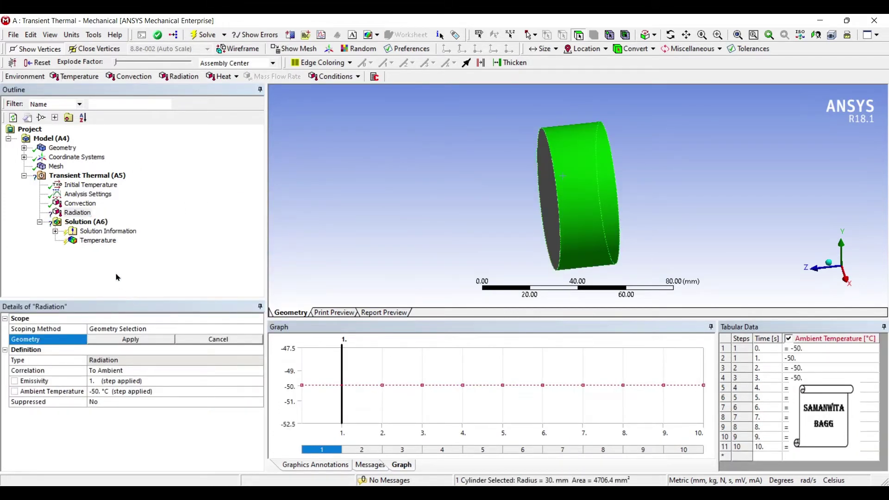
click(131, 339)
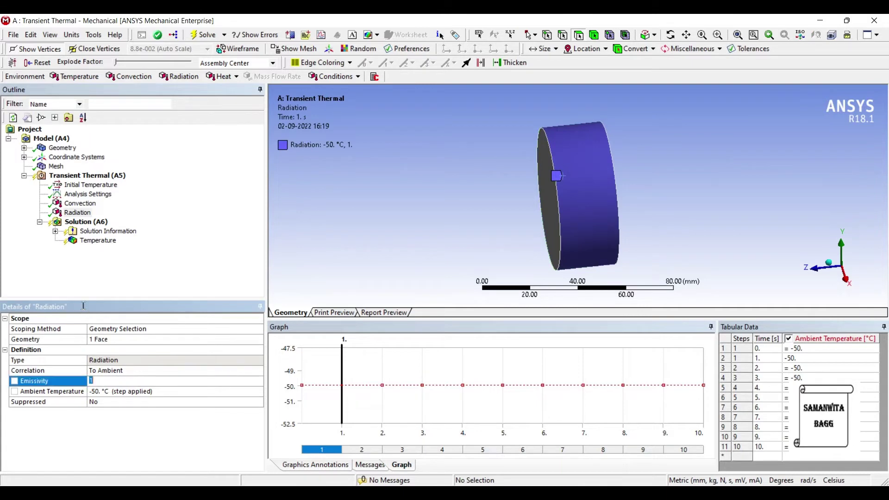
Step: Set the radiation load's emissivity to 0.2 and its ambient temperature to 22 °C
key(Return)
key(Tab)
key(Tab)
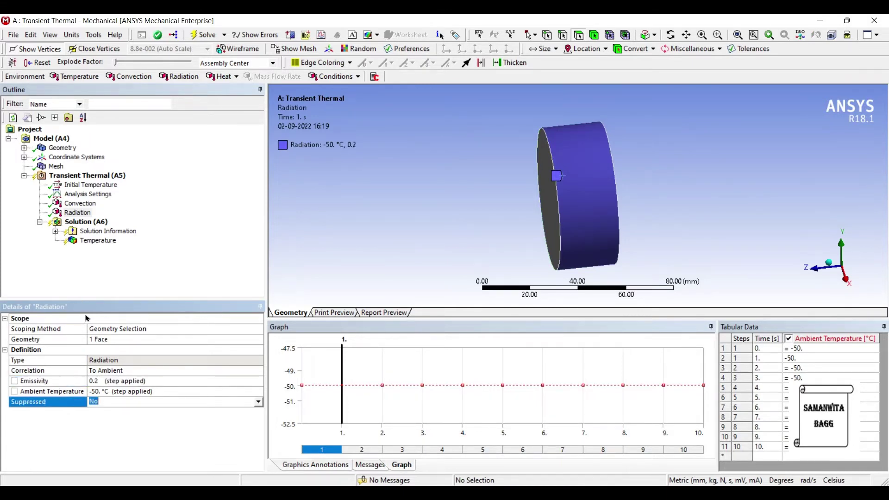
key(Up)
text(22)
key(Return)
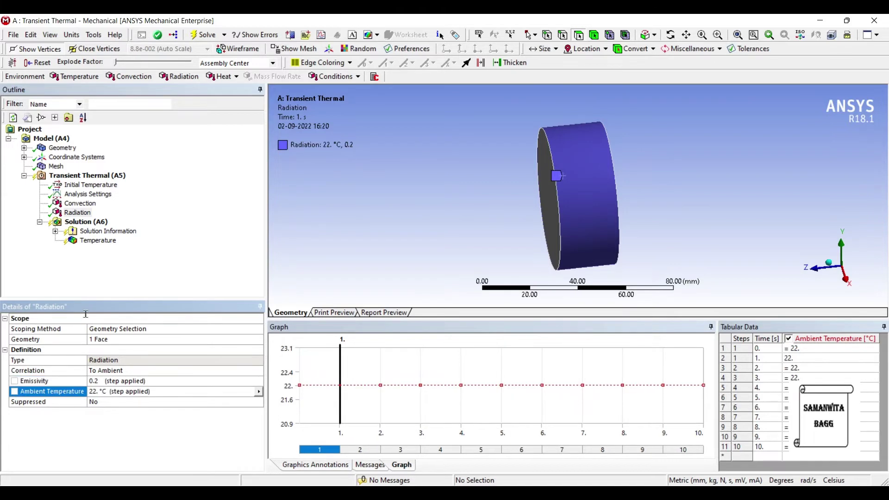
Step: Solve the analysis again with the radiation load and display the Temperature result, hiding the minimum temperature curve from the graph
click(72, 201)
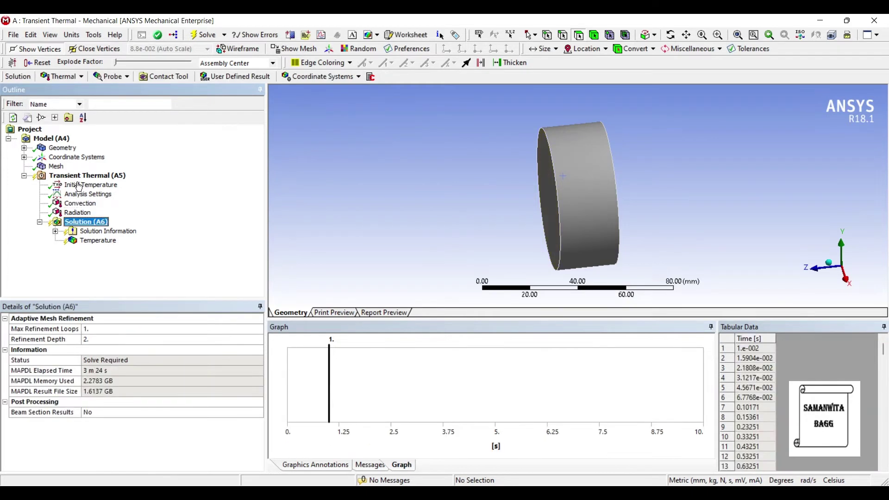
click(205, 35)
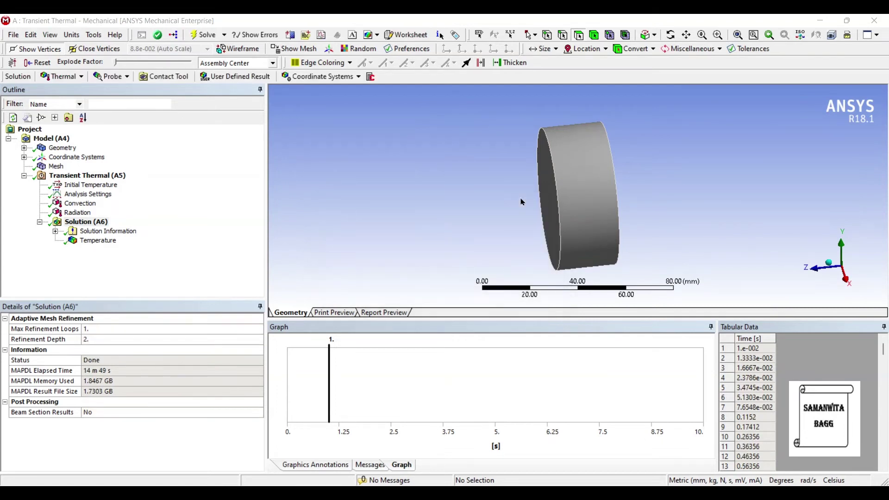
click(97, 240)
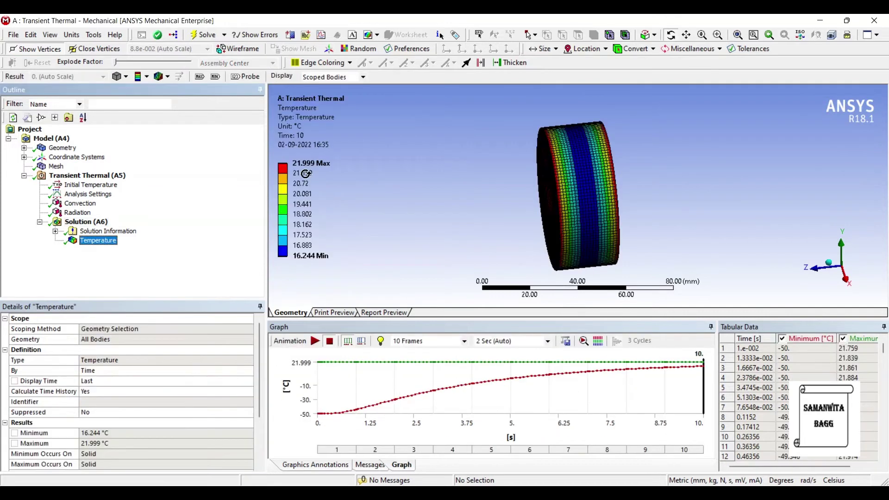
drag(479, 161, 493, 263)
click(782, 339)
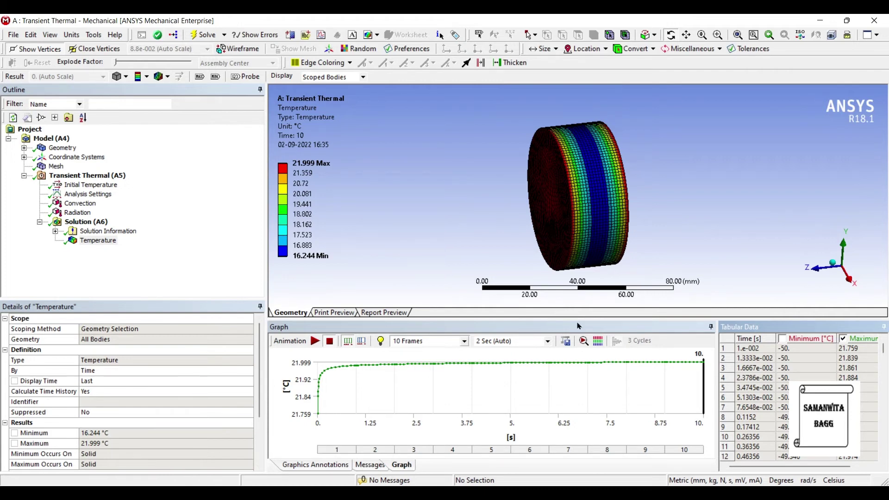
Step: Insert a Total Heat Flux result under the Solution branch
right_click(101, 221)
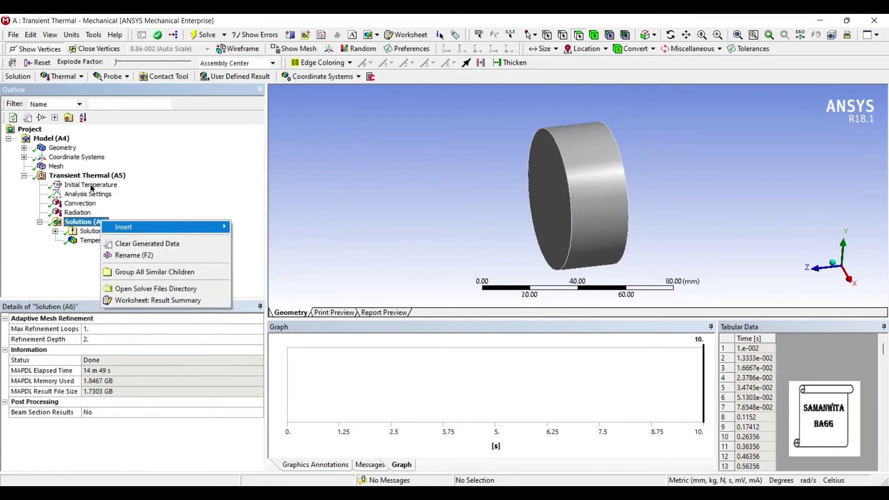
key(Right)
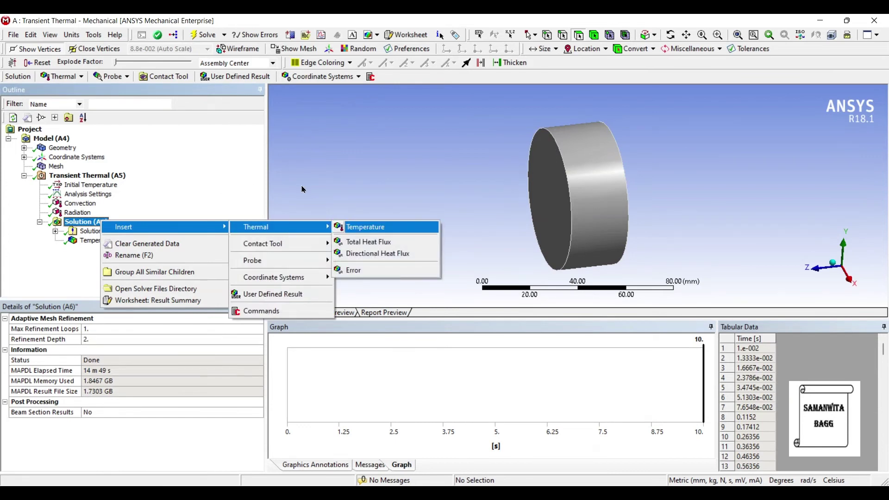
key(Down)
key(Return)
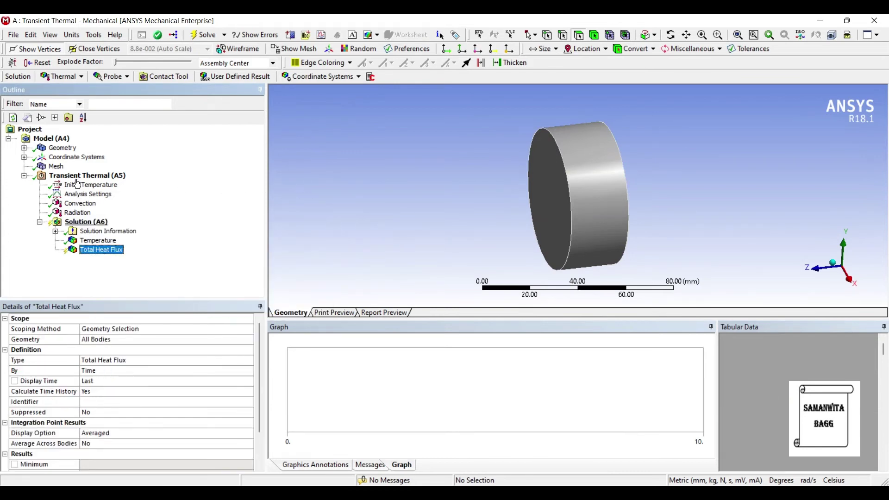
Step: Insert a Directional Heat Flux result under the Solution branch and orient it along the Z axis
right_click(95, 221)
mouse_move(172, 227)
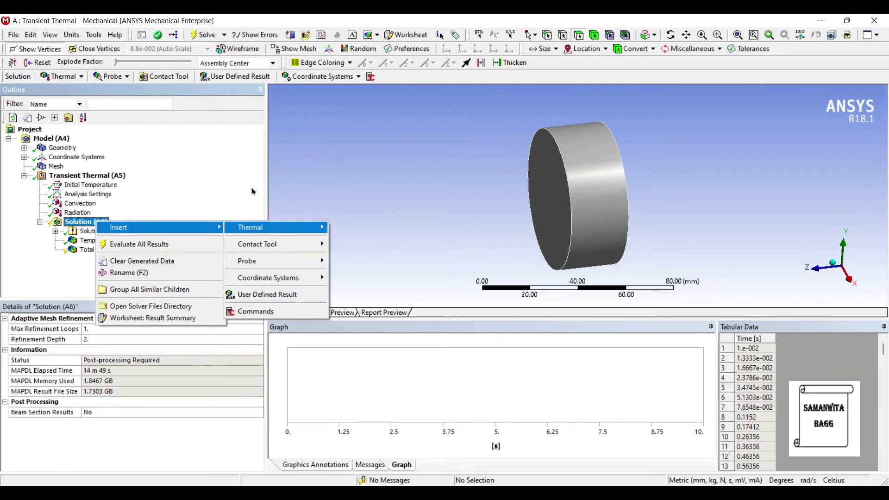
key(Right)
key(Down)
key(Down)
key(Return)
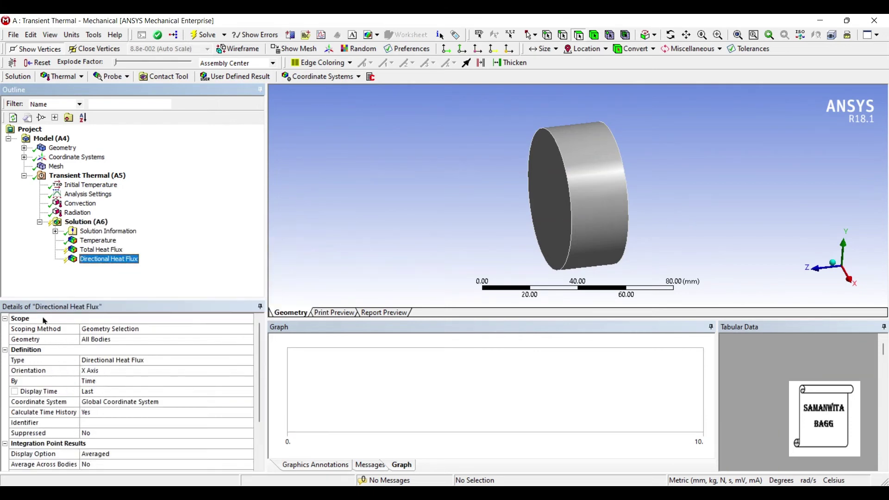
click(121, 370)
click(248, 371)
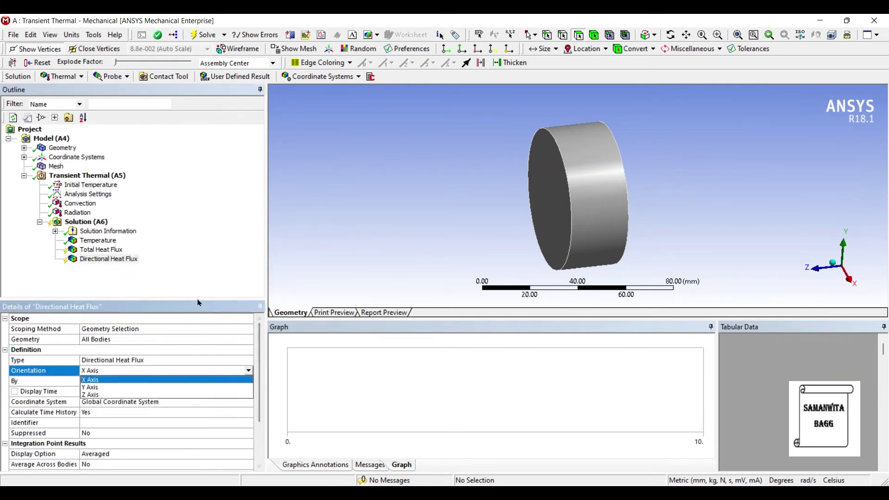
click(123, 394)
Step: Evaluate the newly added heat flux results and display the Total Heat Flux contour on the cylinder
click(87, 221)
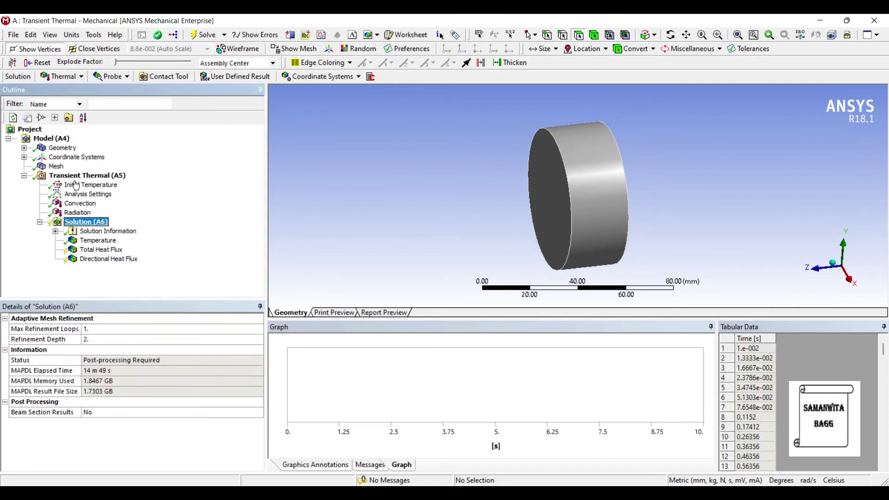
click(158, 35)
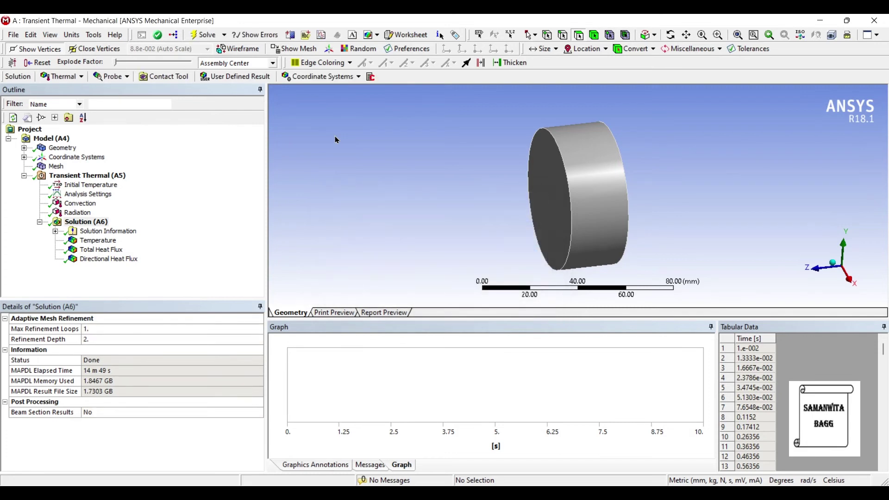
click(101, 249)
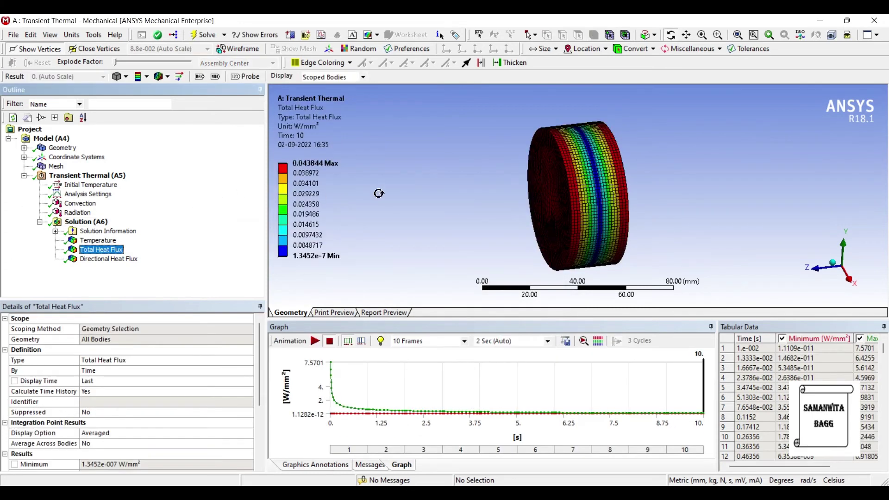
drag(466, 171, 455, 188)
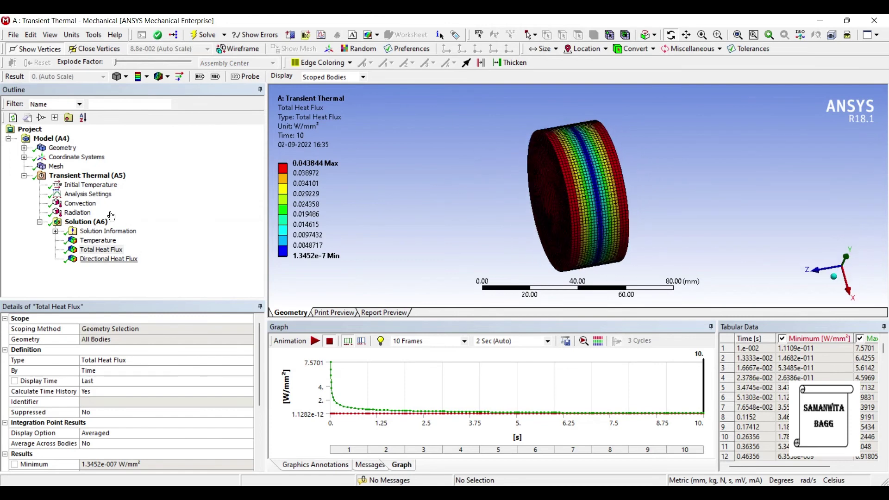
Step: Display the Directional Heat Flux result and examine its contour along the cylinder's side and its legend
click(109, 259)
drag(483, 171, 446, 165)
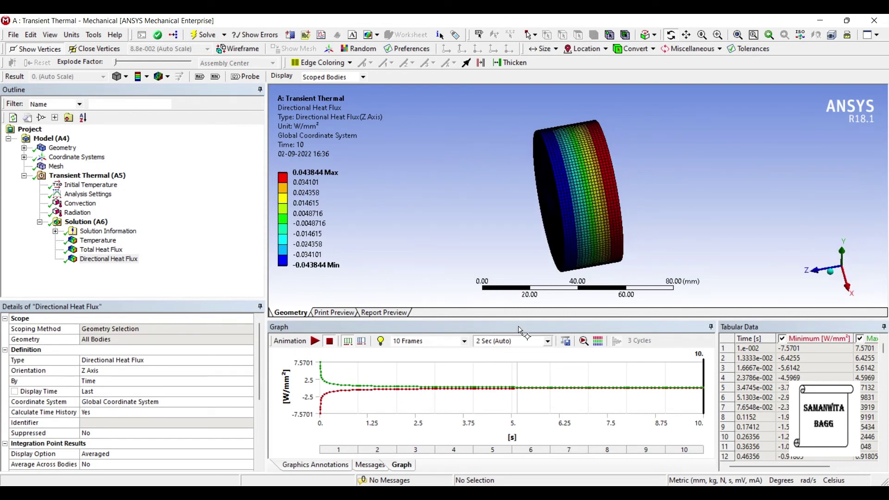
mouse_move(272, 196)
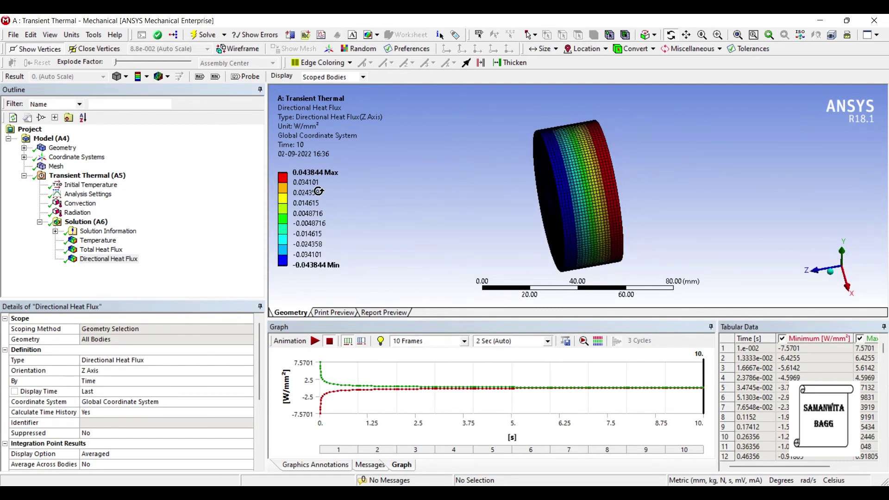